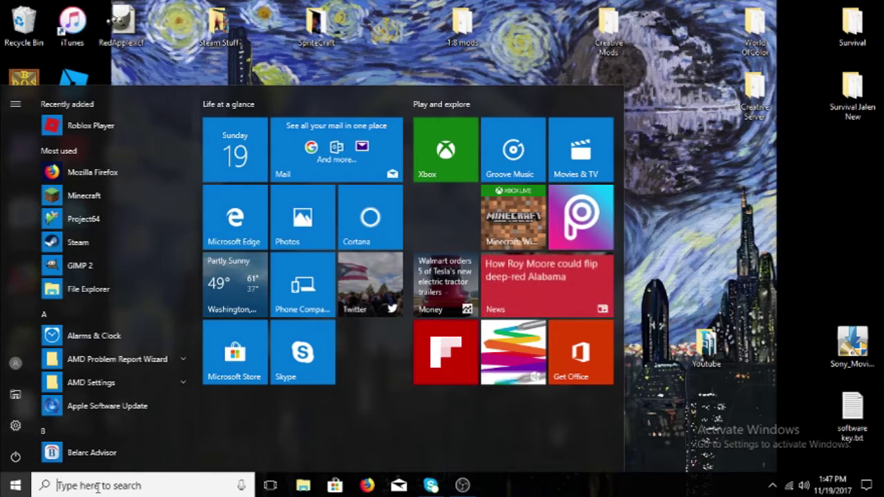
Dismiss the Start menu and launch Firefox from the taskbar.
{"action": "left_click", "coordinate": [739, 409]}
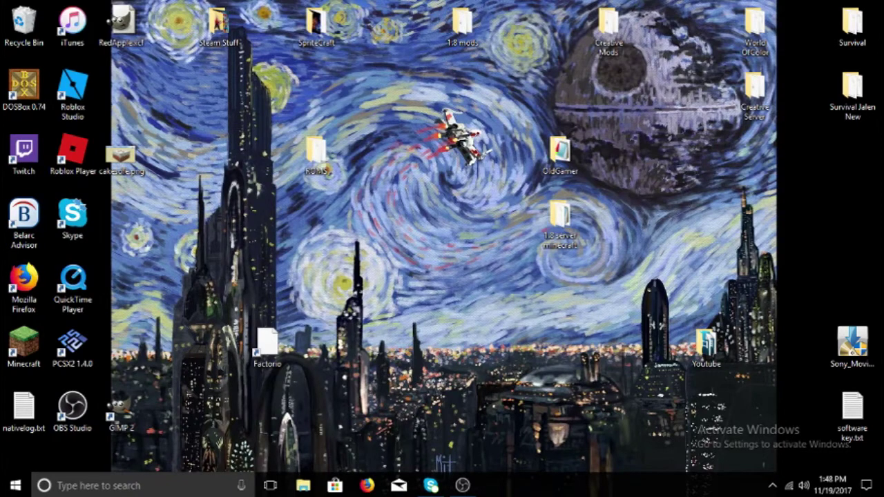
{"action": "left_click", "coordinate": [367, 488]}
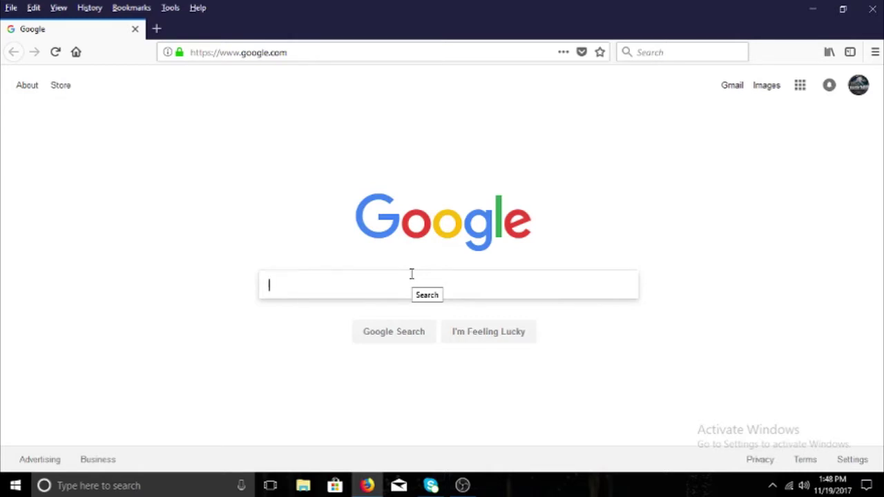
Search Google for 'forge', open the Forge site, and follow the latest 1.12 Installer link.
{"action": "type", "text": "ge"}
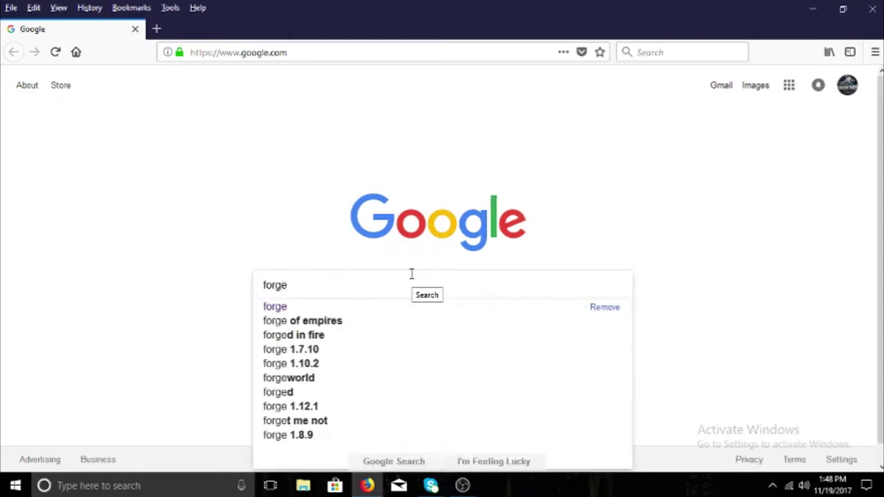
{"action": "key", "text": "Return"}
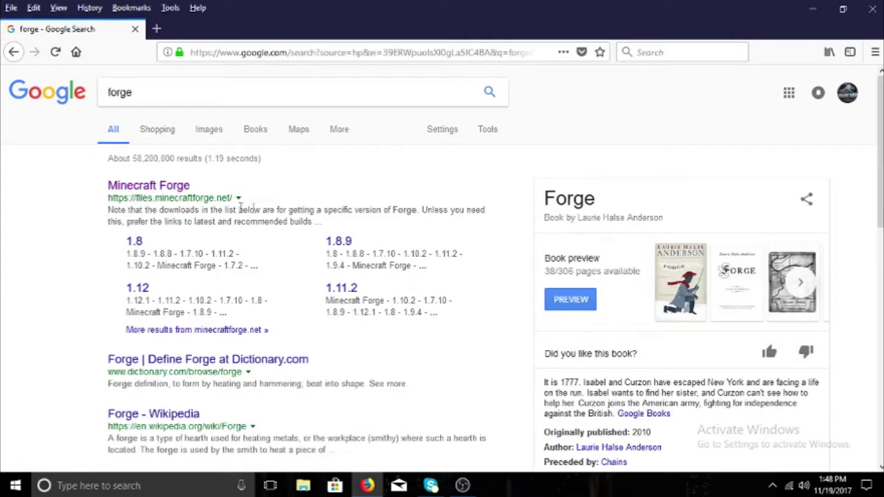
{"action": "left_click", "coordinate": [148, 187]}
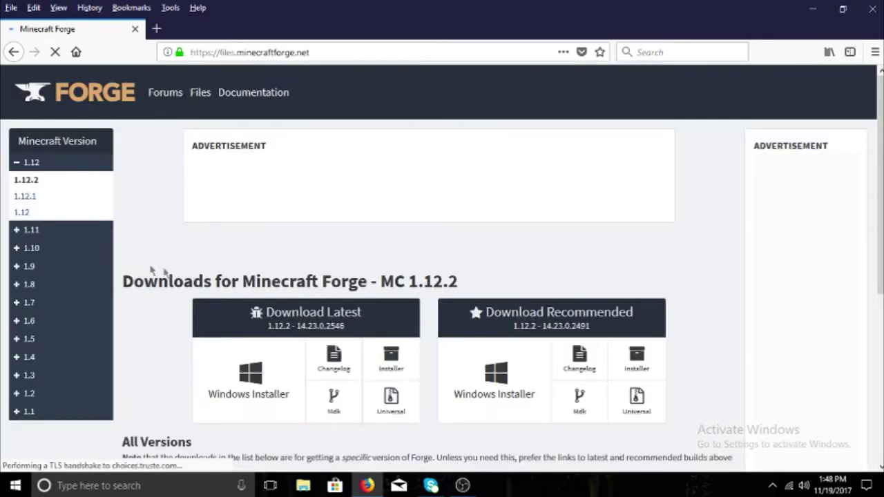
{"action": "left_click", "coordinate": [31, 214]}
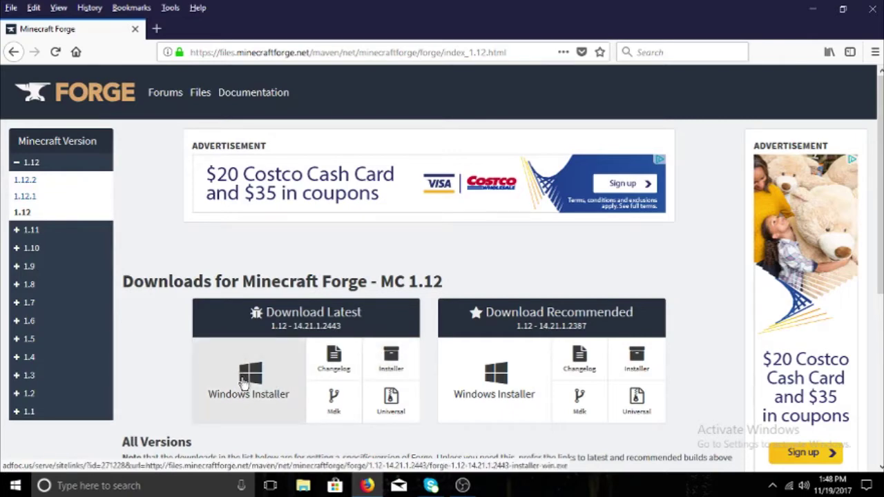
{"action": "left_click", "coordinate": [394, 360]}
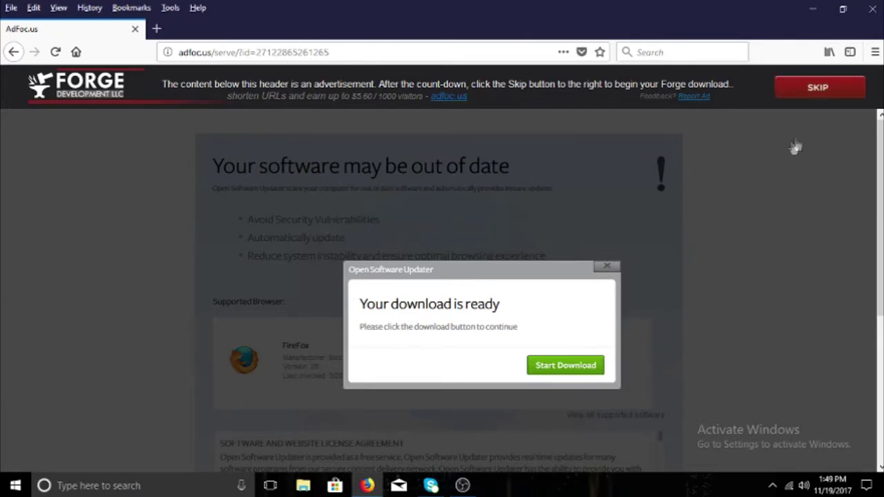
Skip the ad, save forge-1.12-14.21.1.2443-installer.jar, and run it from Downloads.
{"action": "left_click", "coordinate": [832, 95]}
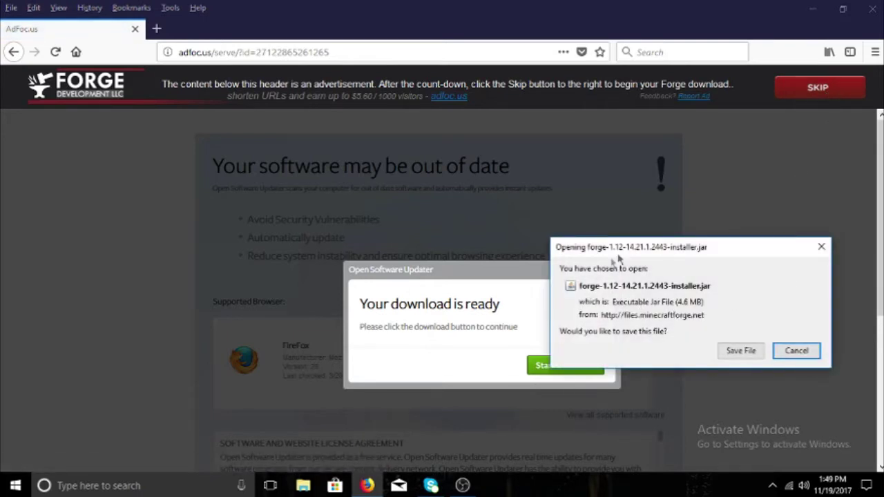
{"action": "left_click", "coordinate": [741, 350]}
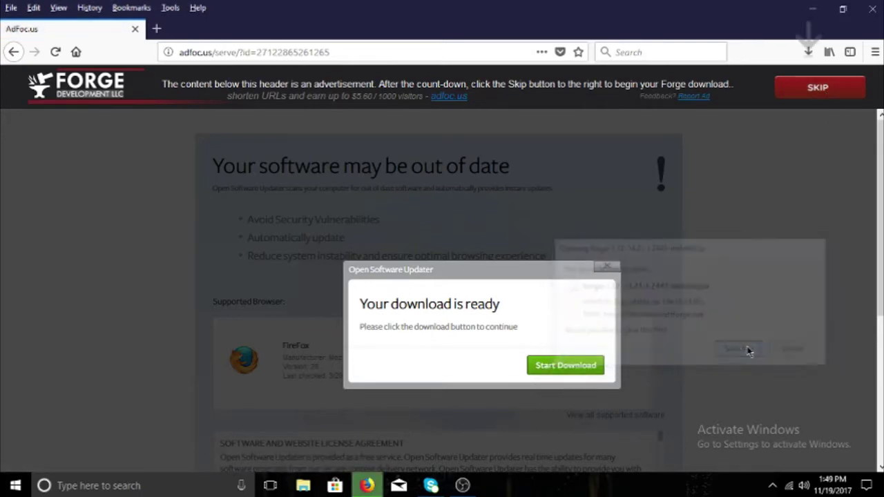
{"action": "left_click", "coordinate": [810, 54]}
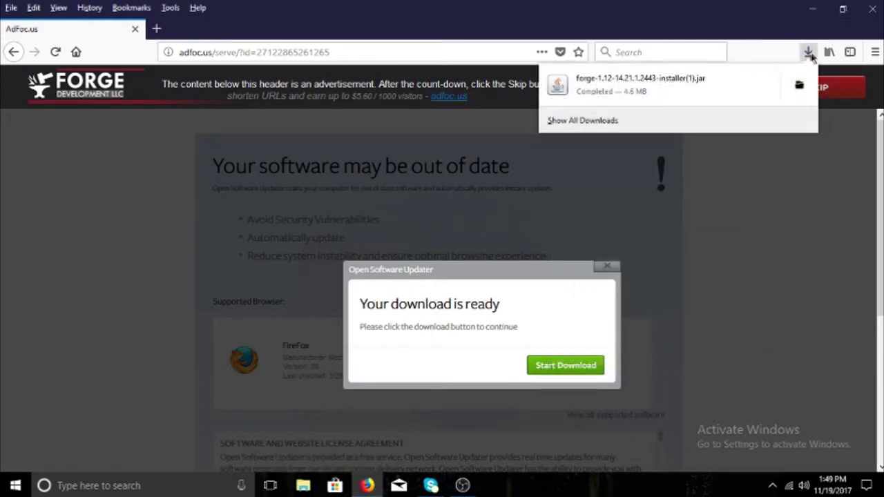
{"action": "left_click", "coordinate": [627, 96]}
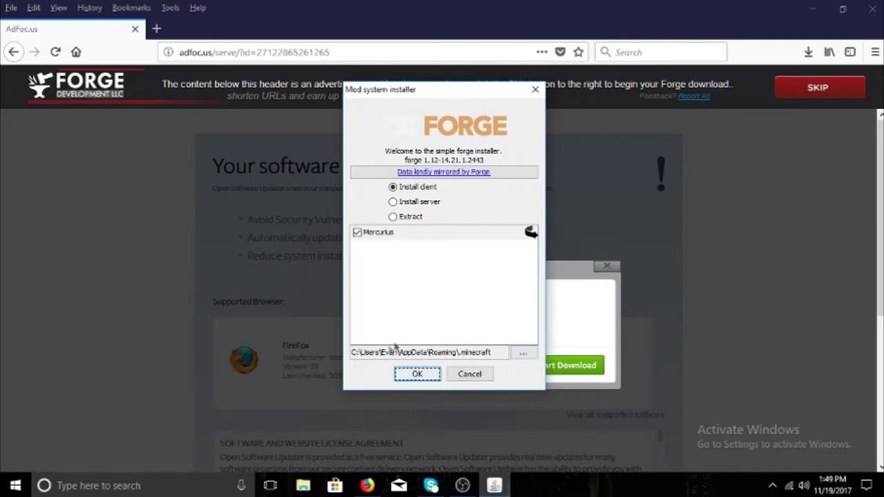
Check the .minecraft install path, cancel the Forge installer, and minimise Firefox.
{"action": "left_click_drag", "start_coordinate": [364, 352], "coordinate": [495, 357]}
{"action": "left_click", "coordinate": [460, 358]}
{"action": "double_click", "coordinate": [477, 354]}
{"action": "left_click", "coordinate": [496, 362]}
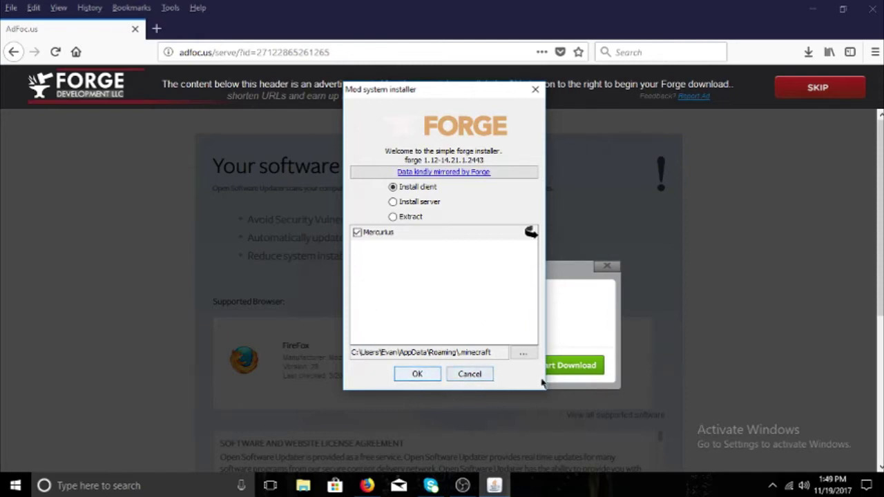
{"action": "left_click", "coordinate": [487, 380]}
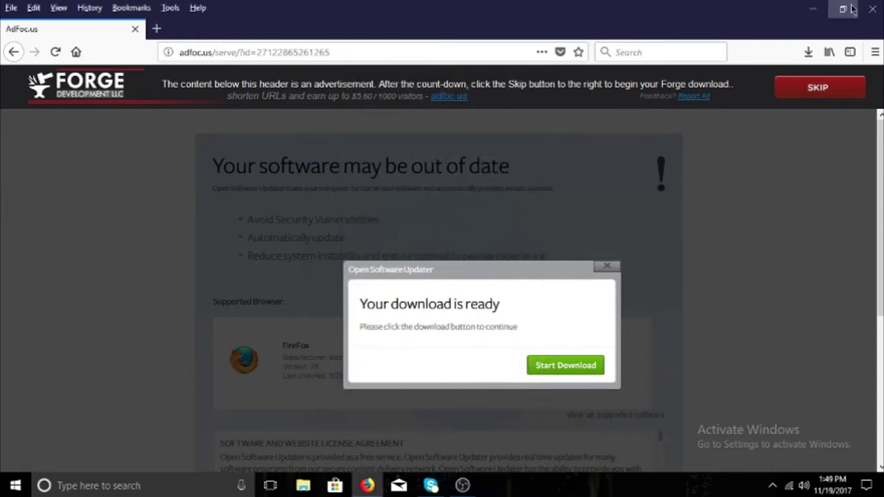
{"action": "left_click", "coordinate": [813, 8]}
Start the Minecraft Launcher from the desktop and review the profiles under Launch options.
{"action": "double_click", "coordinate": [32, 342]}
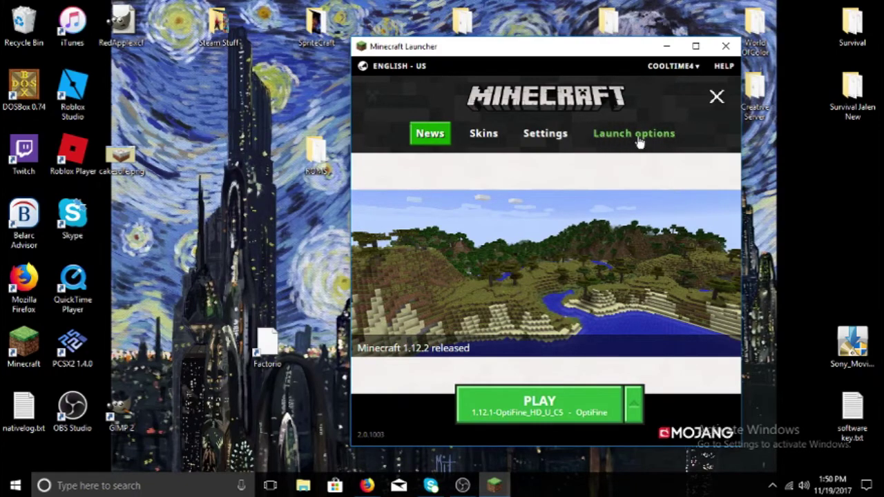
{"action": "left_click", "coordinate": [637, 140]}
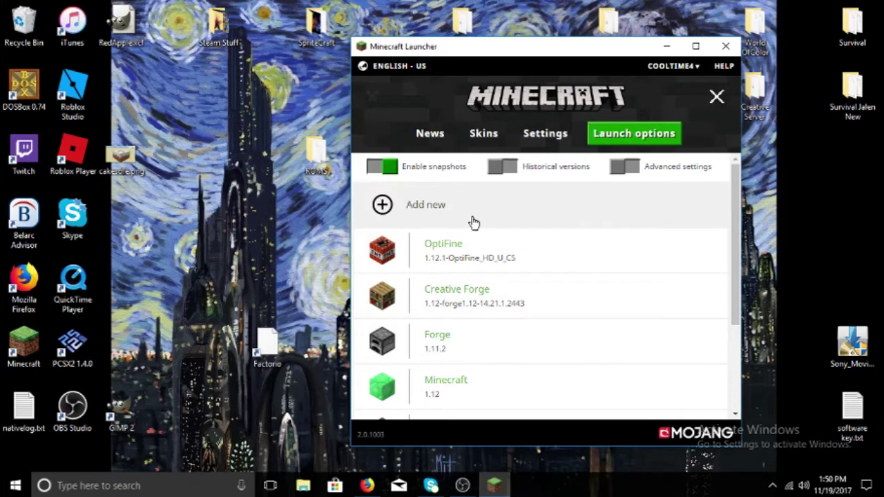
{"action": "scroll", "coordinate": [450, 347], "scroll_direction": "down", "scroll_amount": 3}
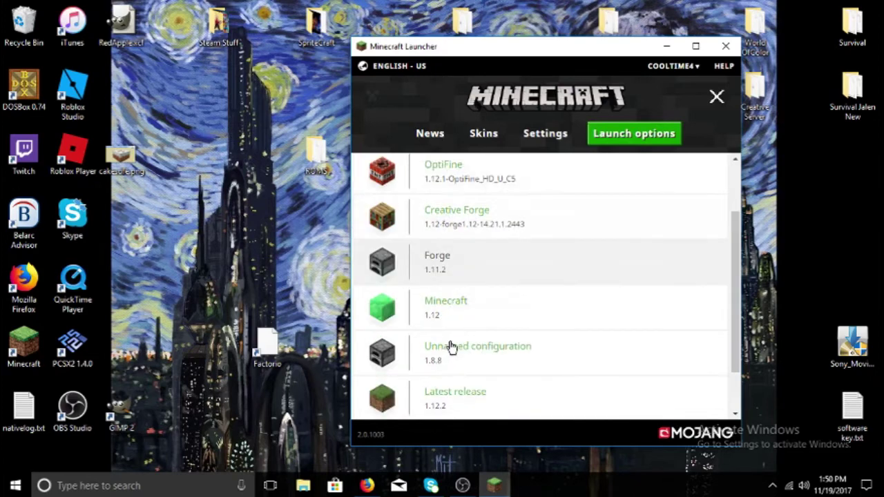
{"action": "scroll", "coordinate": [511, 297], "scroll_direction": "up", "scroll_amount": 3}
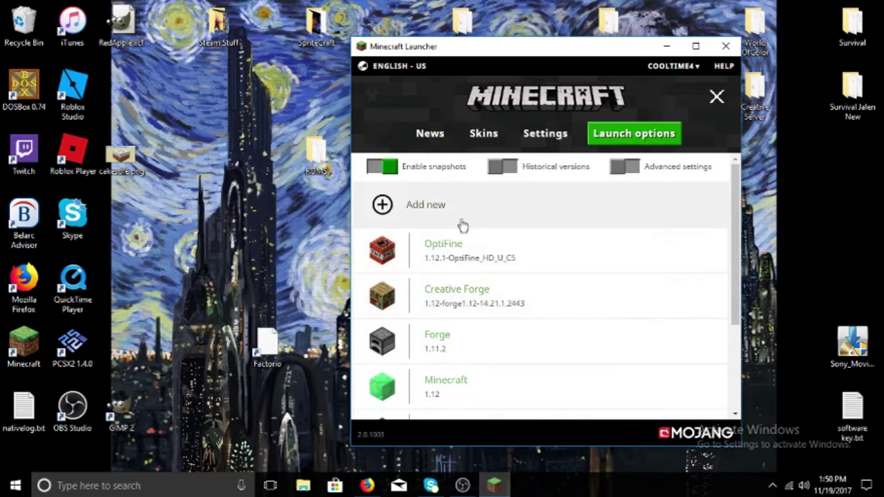
Add a new launch profile named 'Forge'.
{"action": "left_click", "coordinate": [415, 206]}
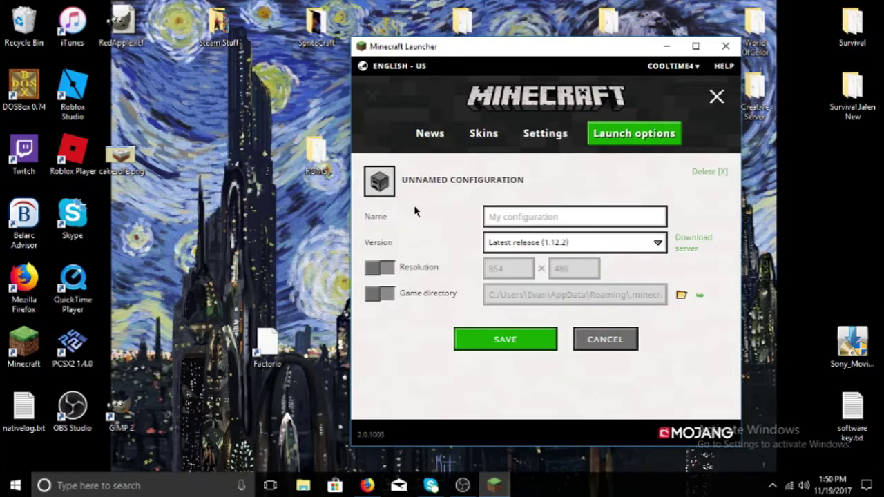
{"action": "left_click", "coordinate": [529, 220]}
{"action": "type", "text": "Roge"}
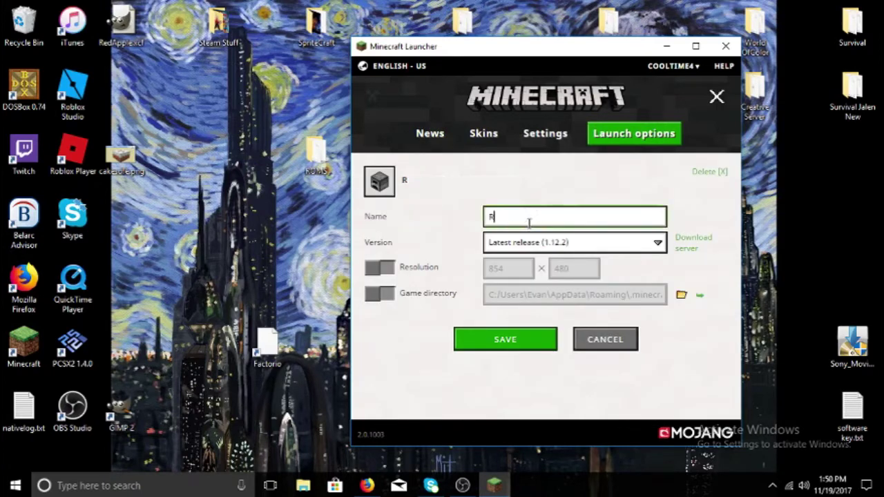
{"action": "key", "text": "BackSpace"}
{"action": "key", "text": "BackSpace"}
{"action": "key", "text": "BackSpace"}
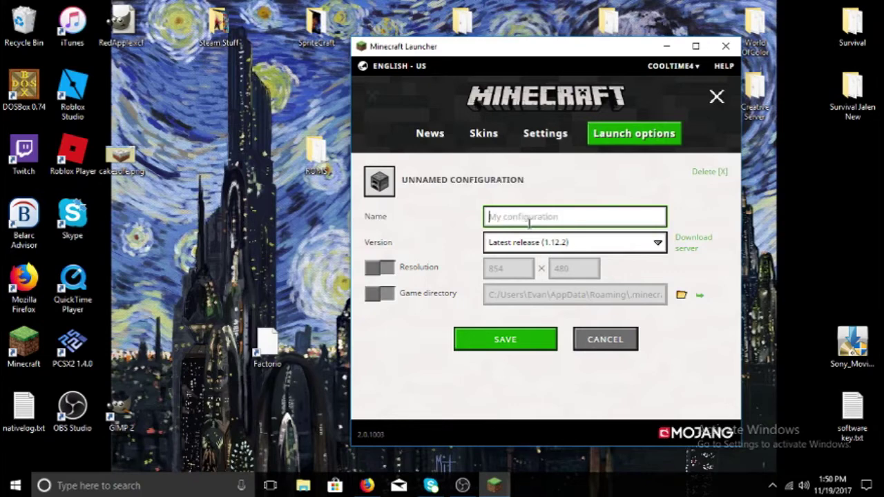
{"action": "type", "text": "Forg"}
{"action": "type", "text": "e"}
{"action": "key", "text": "BackSpace"}
{"action": "type", "text": "ge"}
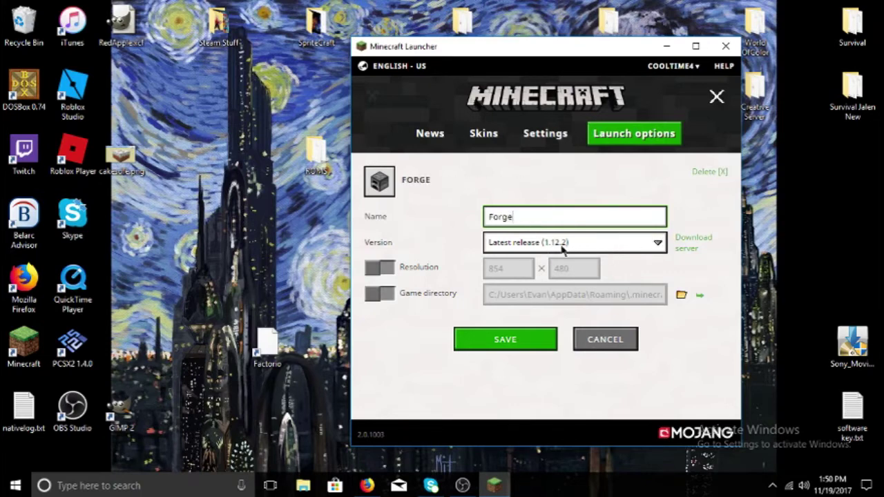
Set its version to release 1.12-forge1.12-14.21.1.2423, save, and view the Play profiles.
{"action": "left_click", "coordinate": [658, 242]}
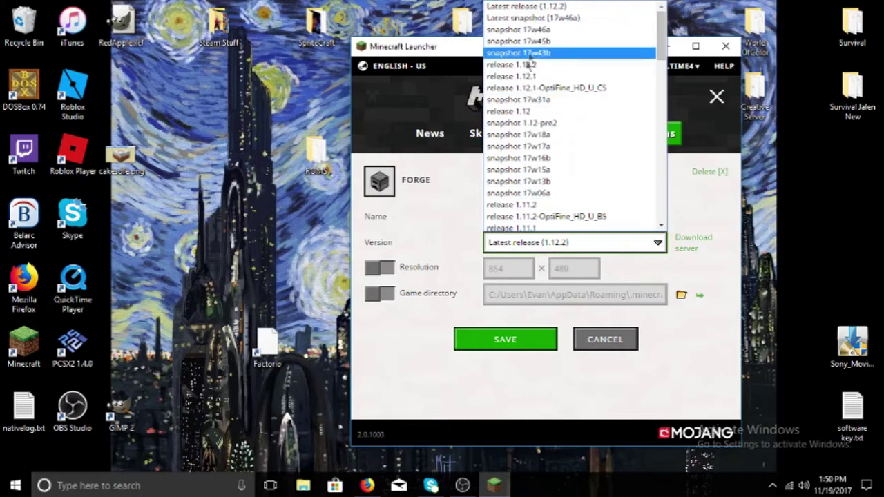
{"action": "scroll", "coordinate": [535, 121], "scroll_direction": "down", "scroll_amount": 10}
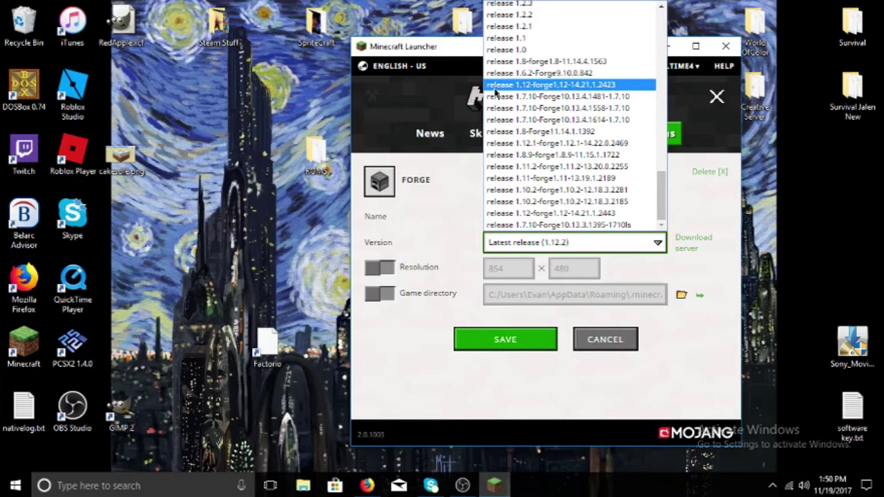
{"action": "left_click", "coordinate": [537, 88]}
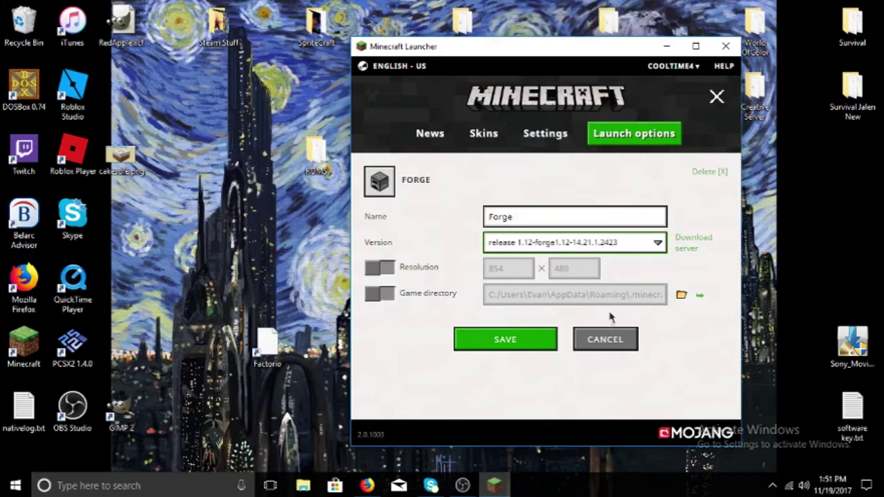
{"action": "left_click", "coordinate": [549, 337]}
{"action": "left_click", "coordinate": [435, 136]}
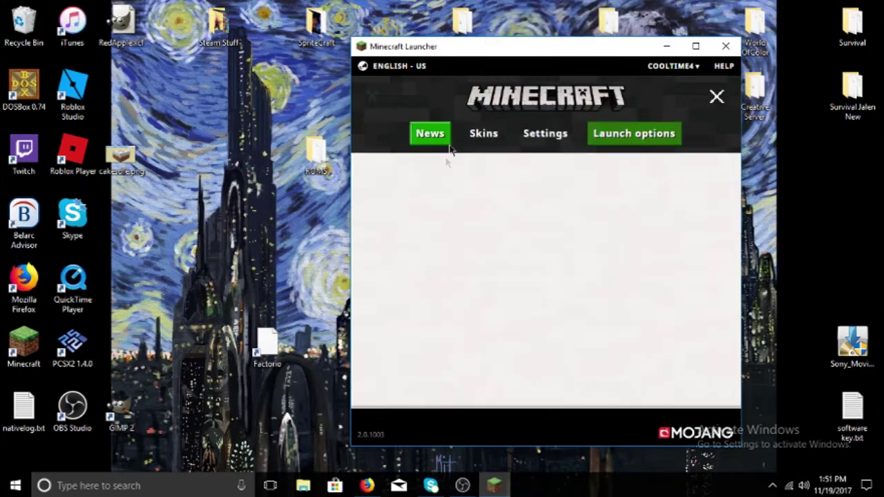
{"action": "left_click", "coordinate": [634, 404]}
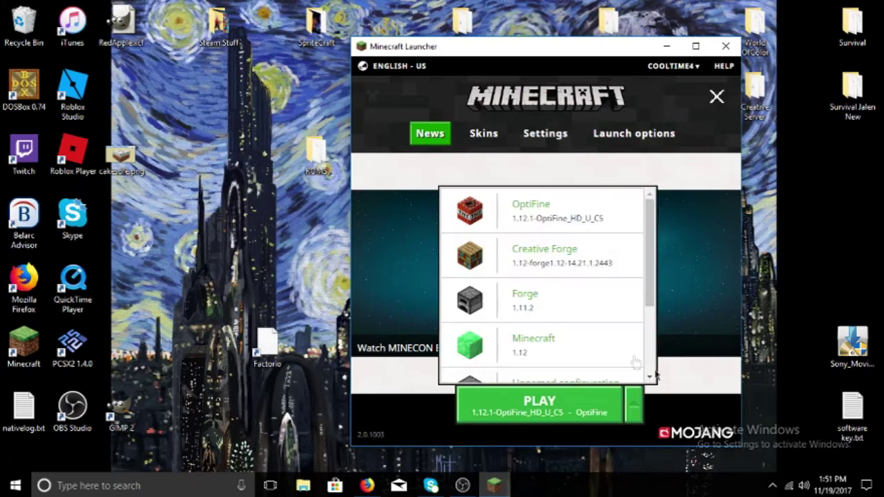